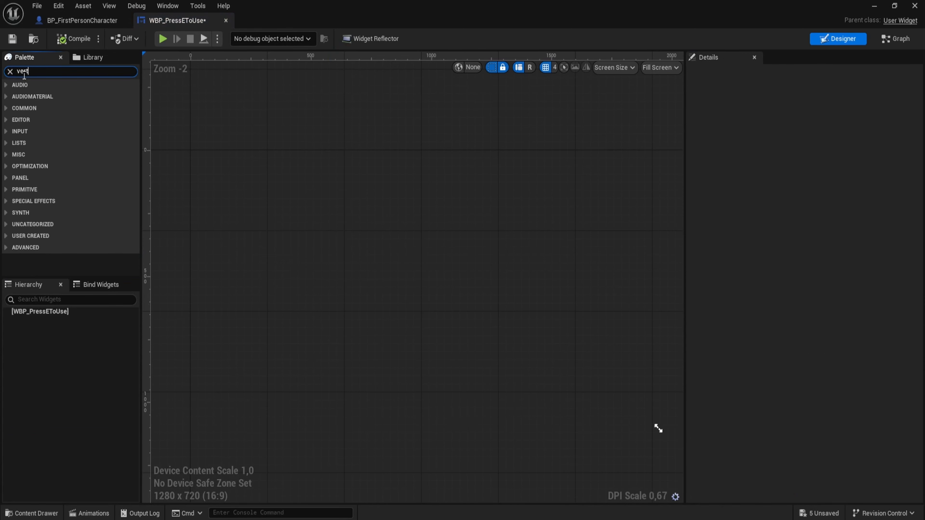
# Add a Vertical Box as the widget's root and place the keyboard_key_e texture inside it as an image
pyautogui.write('ical')
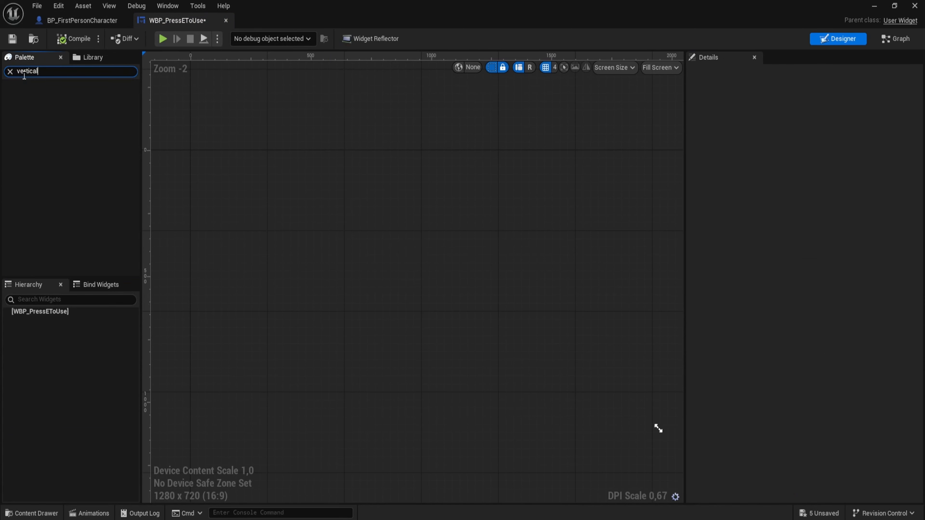
pyautogui.moveTo(42, 95); pyautogui.dragTo(33, 312)
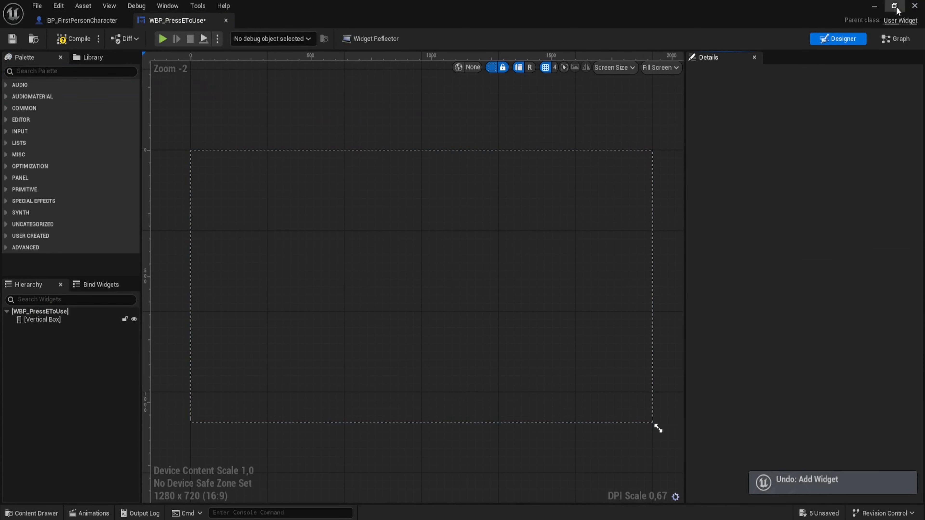
pyautogui.click(894, 6)
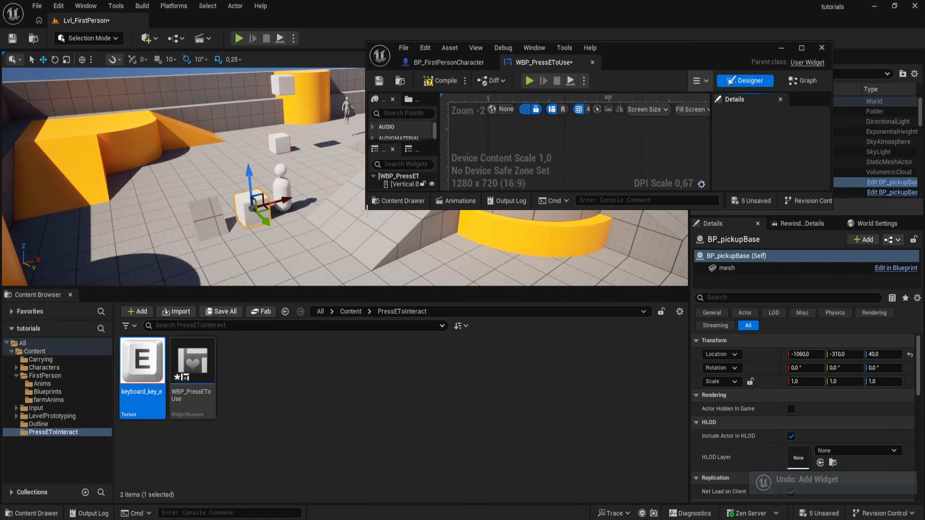
pyautogui.moveTo(635, 66); pyautogui.dragTo(923, 73)
pyautogui.click(123, 104)
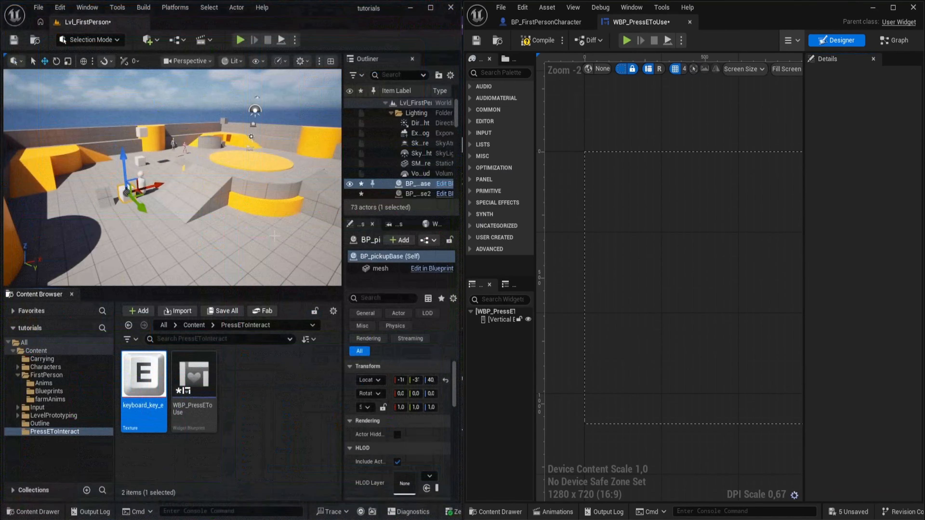
pyautogui.moveTo(144, 375); pyautogui.dragTo(497, 320)
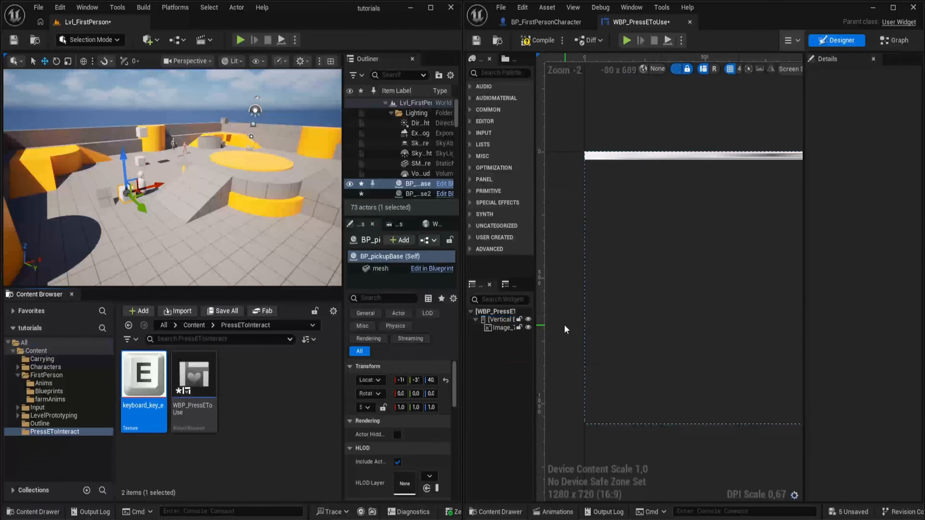
# Add a Text widget to the Vertical Box beneath the key image
pyautogui.click(42, 73)
pyautogui.write('text')
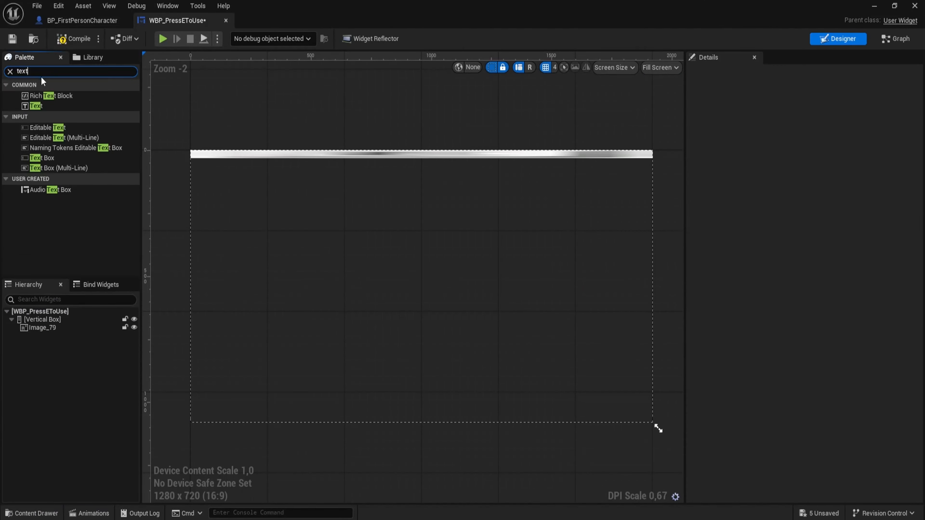
pyautogui.moveTo(39, 104); pyautogui.dragTo(38, 330)
# Set the designer preview of the widget from full screen to Desired size
pyautogui.click(629, 68)
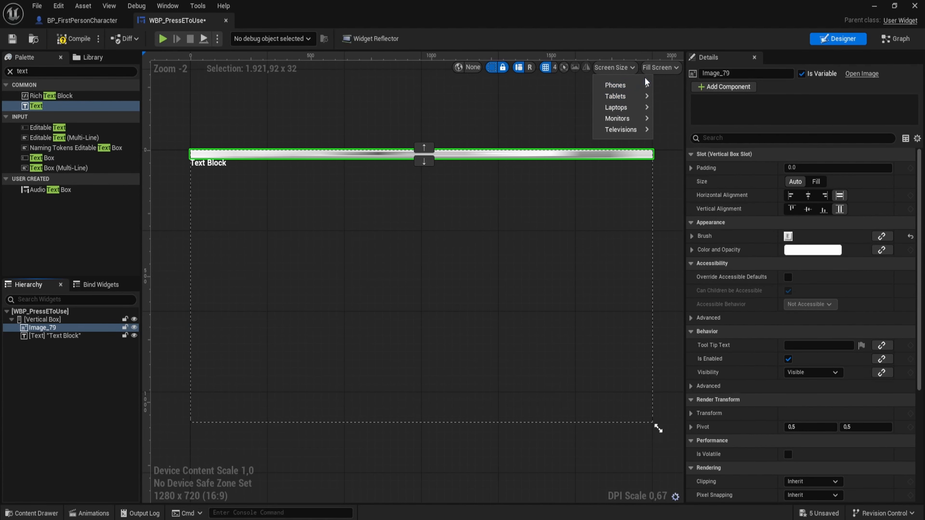
pyautogui.click(657, 67)
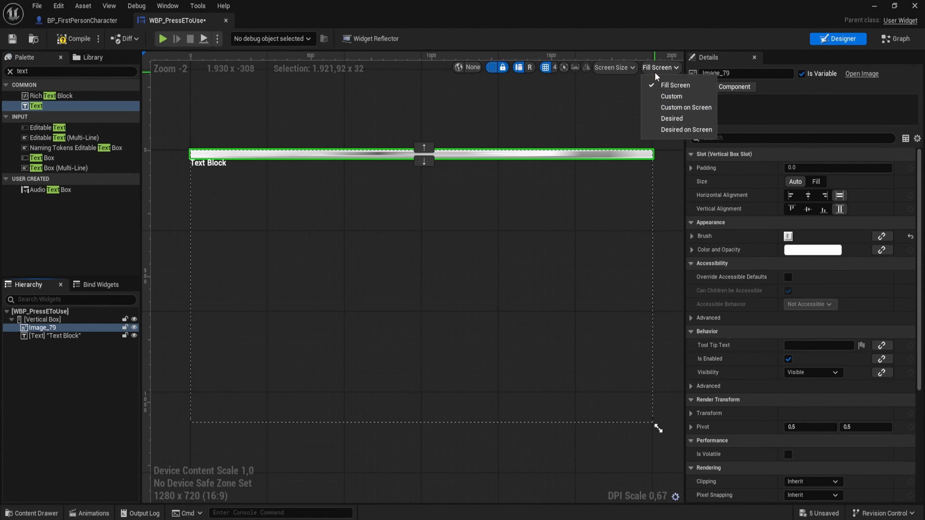
pyautogui.click(668, 117)
# Center the key image and the text block horizontally and vertically in their slots, and change the text to USE
pyautogui.click(807, 195)
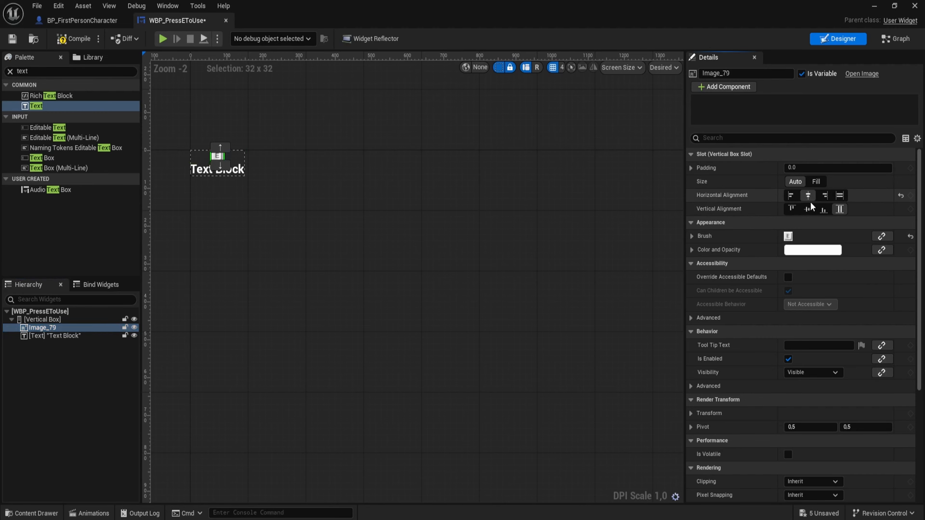
pyautogui.click(807, 209)
pyautogui.click(85, 335)
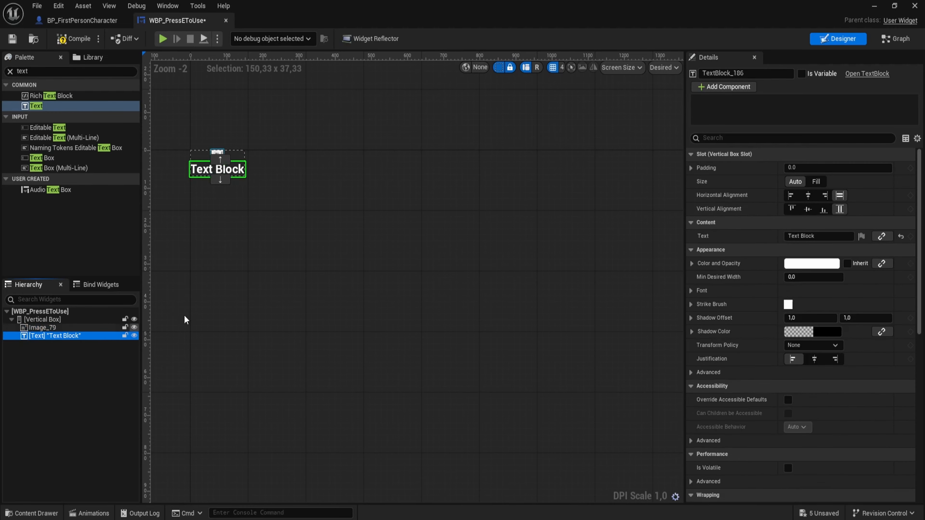
pyautogui.click(808, 208)
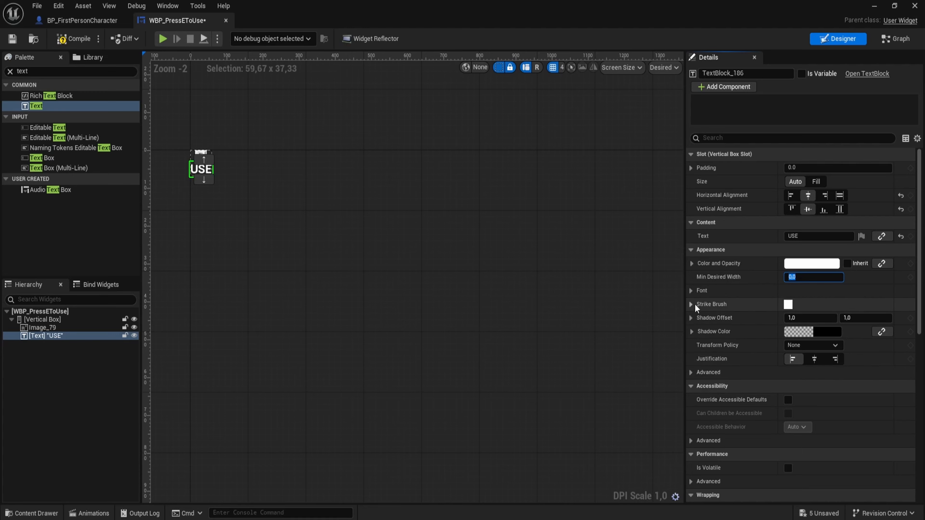
# Expand the USE text's font outline settings and open its Outline Size for editing
pyautogui.click(691, 290)
pyautogui.click(699, 430)
pyautogui.scroll(-1, 710, 430)
pyautogui.click(813, 423)
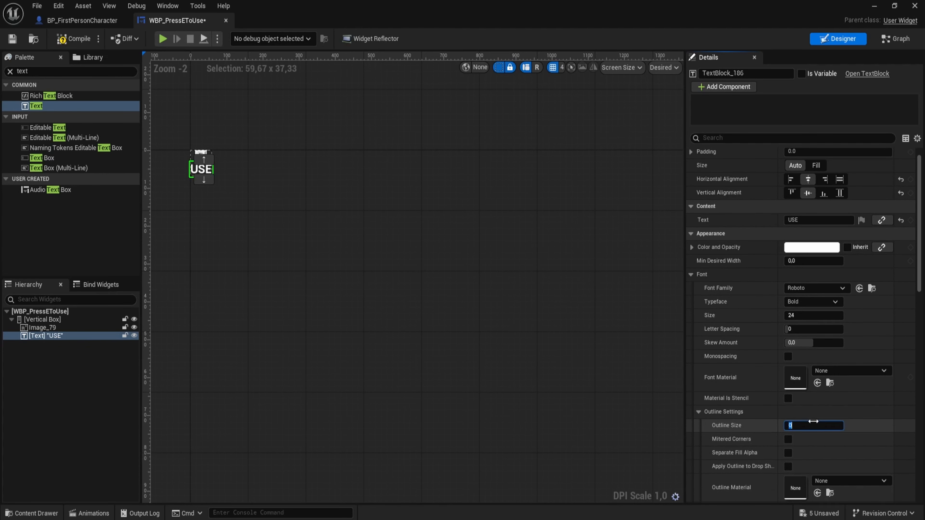
pyautogui.scroll(-2, 817, 461)
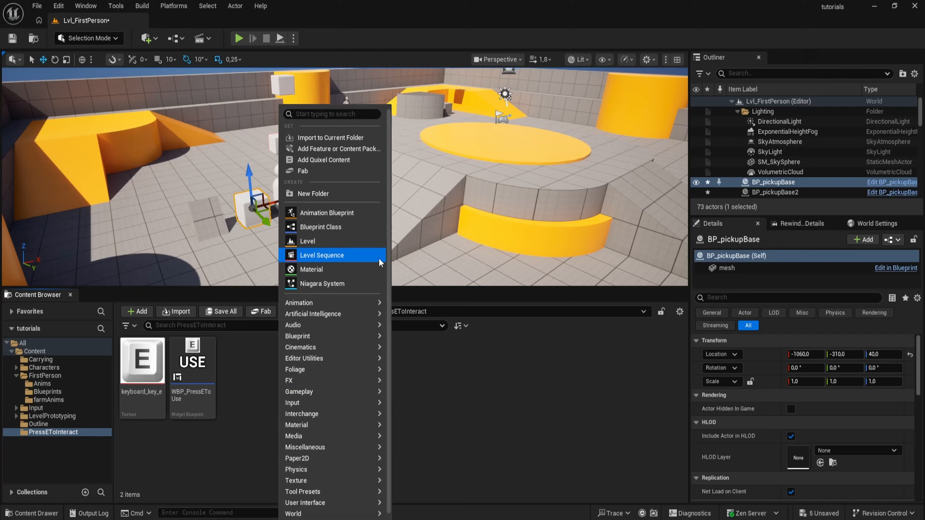
# Create a Blueprint Interface named I_interactables in the PressEToInteract folder
pyautogui.click(309, 113)
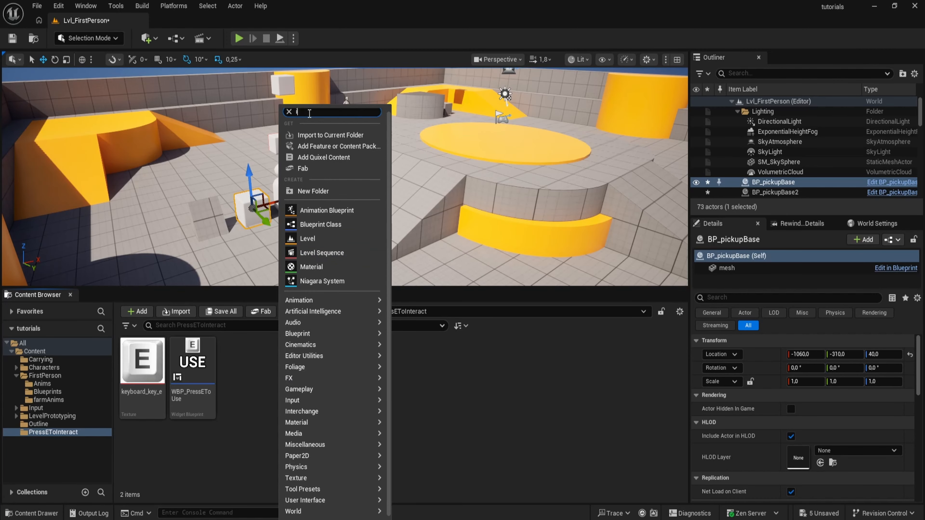
pyautogui.write('interface')
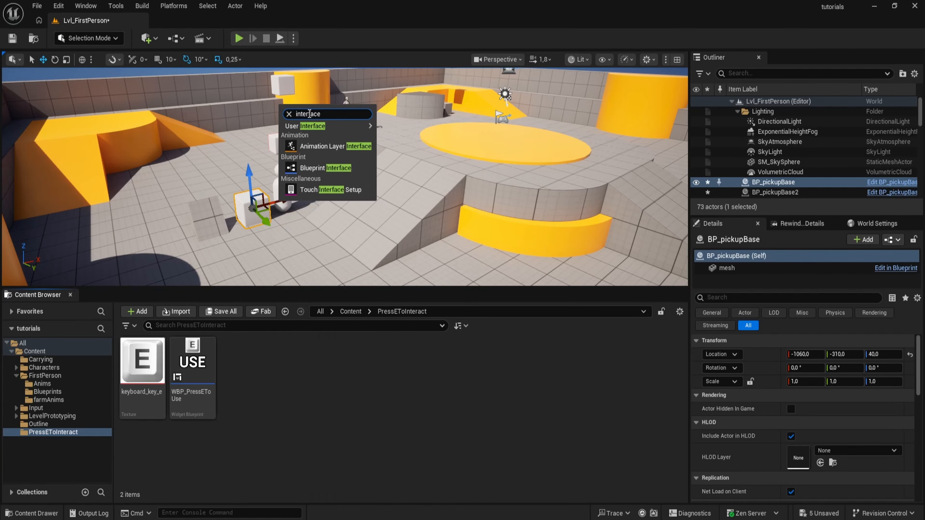
pyautogui.click(318, 167)
pyautogui.press('BackSpace')
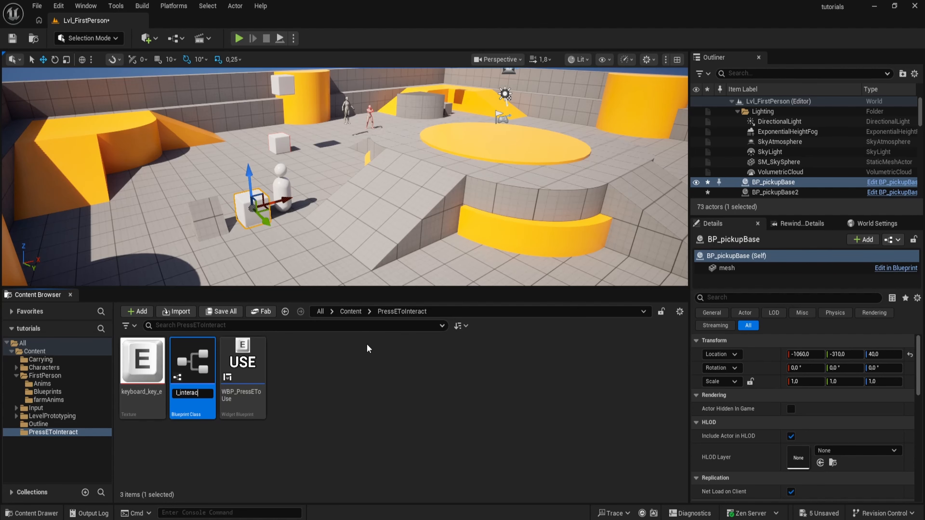
pyautogui.write('I_interactables')
pyautogui.press('Return')
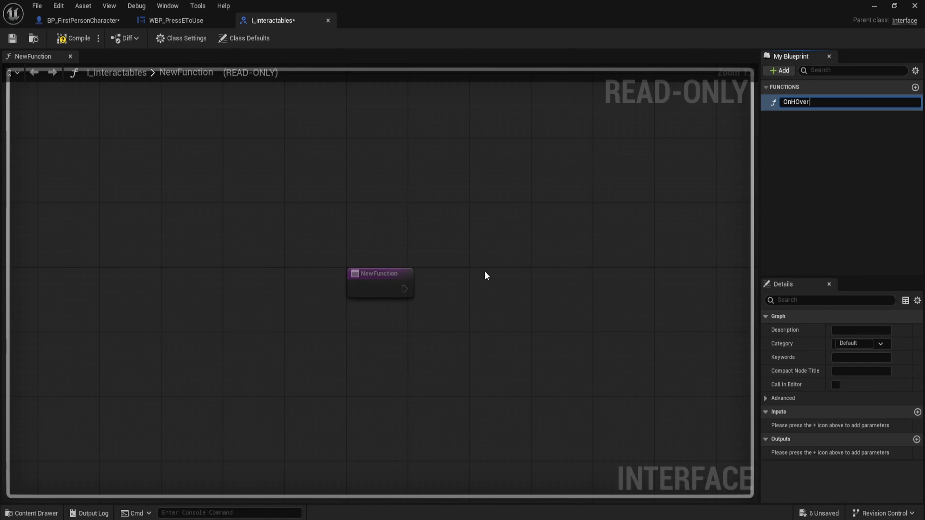
# Name the interface's new function OnHover and compile the interface
pyautogui.write('OnHover')
pyautogui.press('Return')
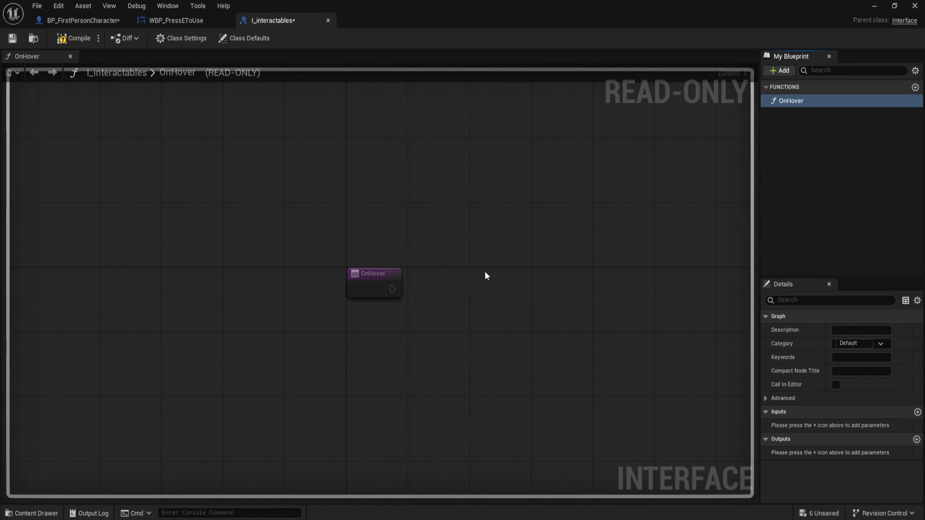
pyautogui.click(75, 40)
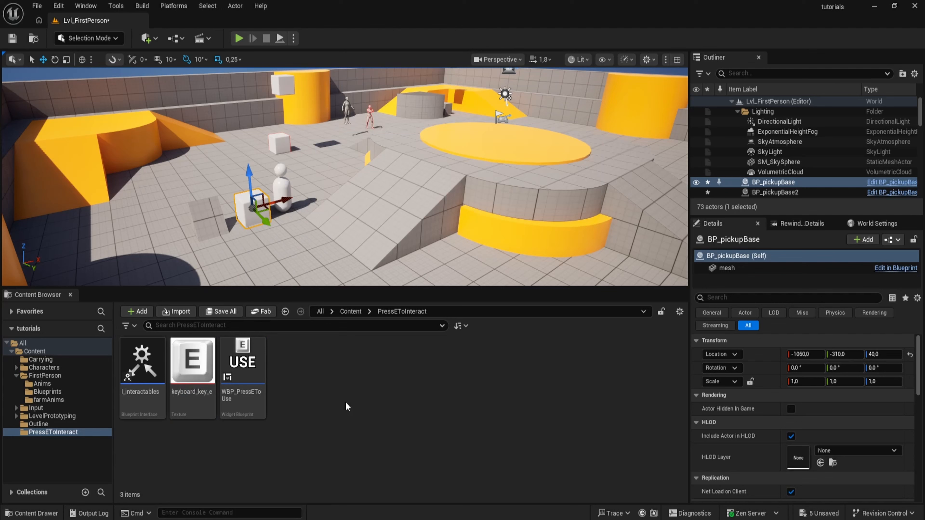
# Create an Actor Blueprint Class named BP_Interactable_base in the PressEToInteract folder and open it
pyautogui.rightClick(310, 419)
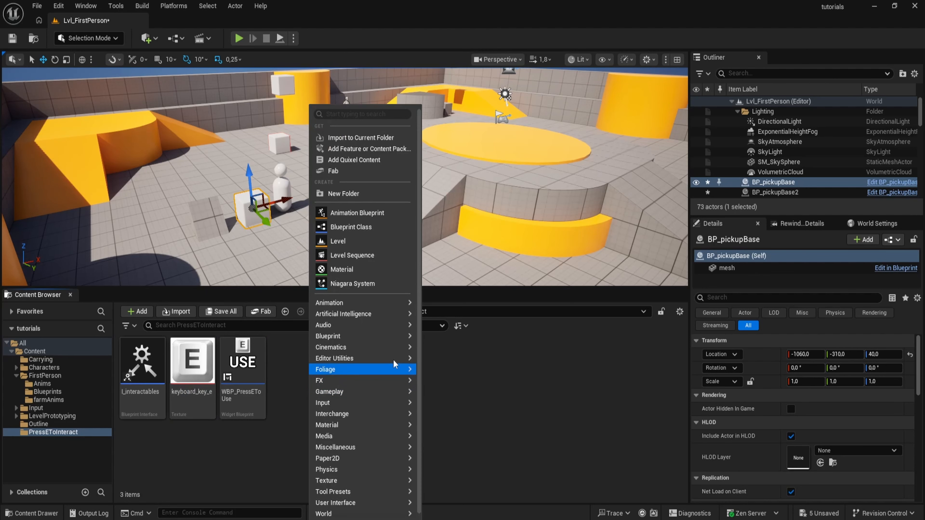
pyautogui.click(358, 228)
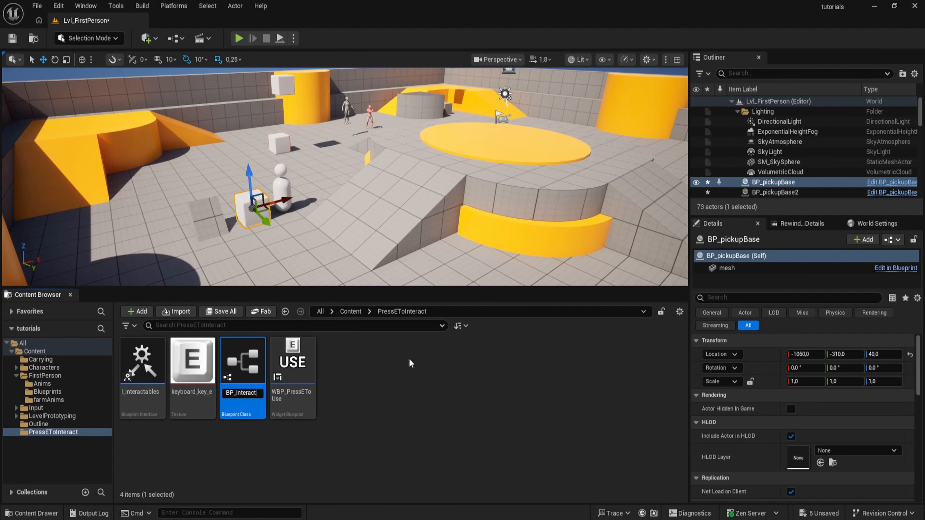
pyautogui.write('BP_Interactable_base')
pyautogui.press('Return')
pyautogui.press('Return')
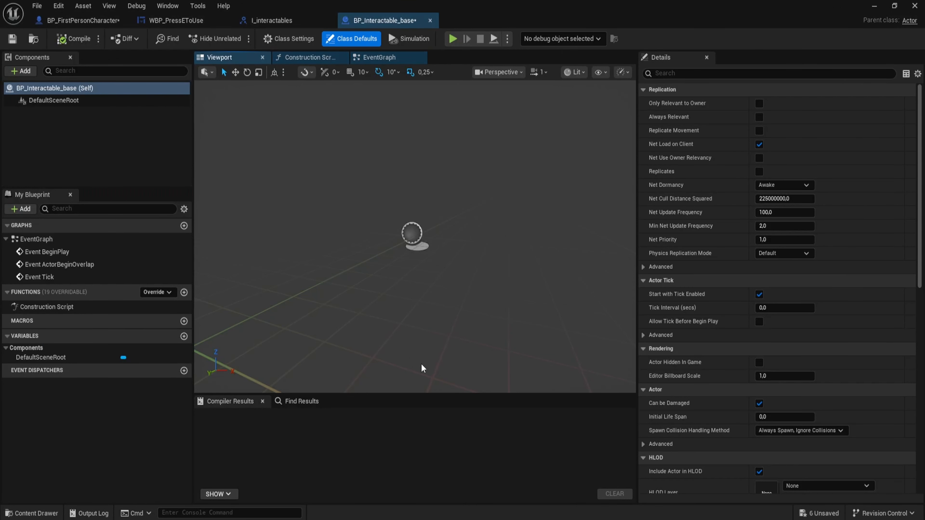
# Implement the I Interactables interface in BP_Interactable_base, and compile and save the blueprint
pyautogui.click(289, 39)
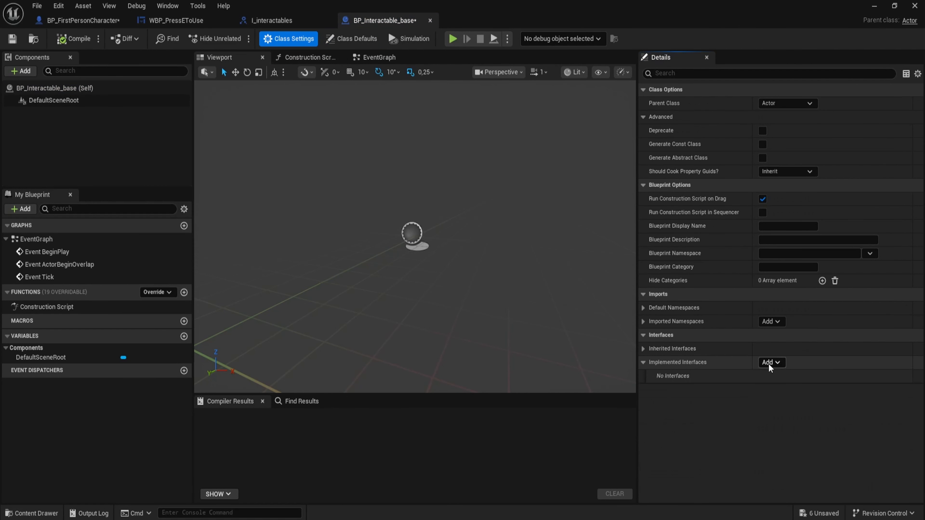
pyautogui.click(771, 362)
pyautogui.write('i')
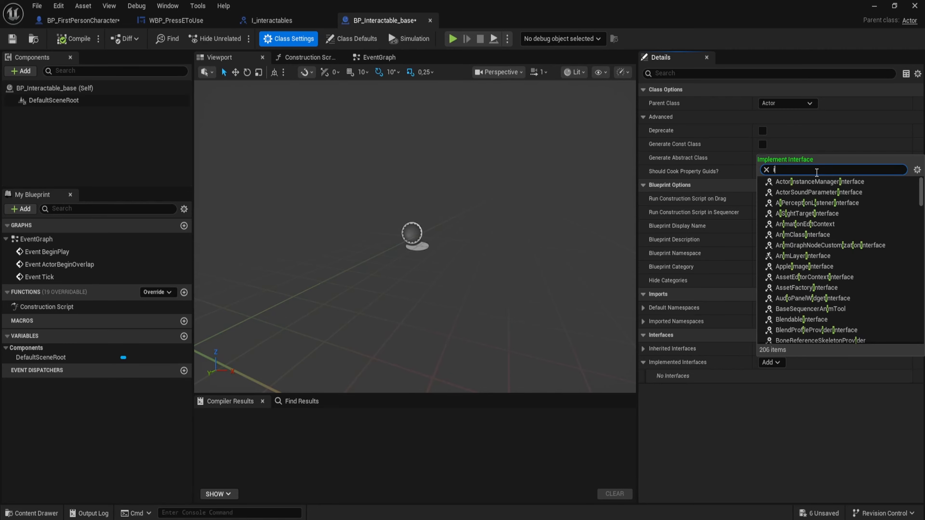
pyautogui.write('nteract')
pyautogui.click(816, 411)
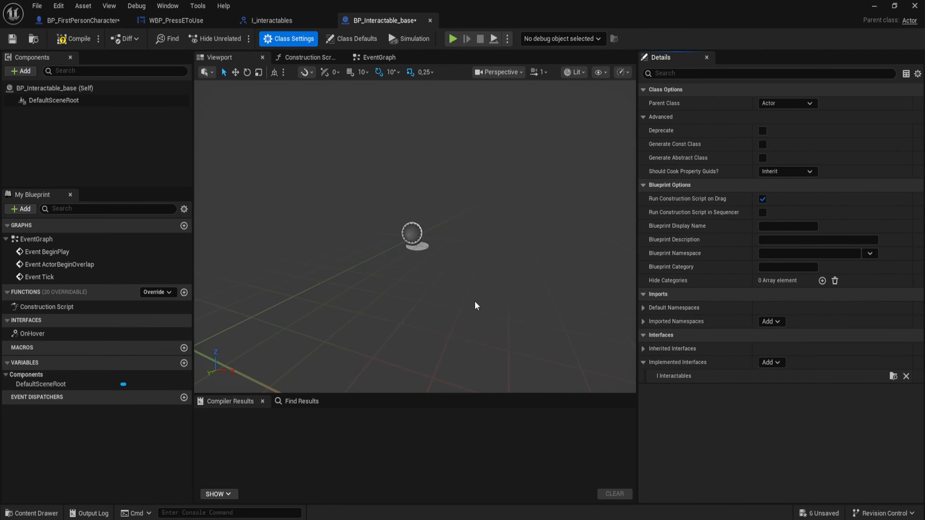
pyautogui.click(82, 43)
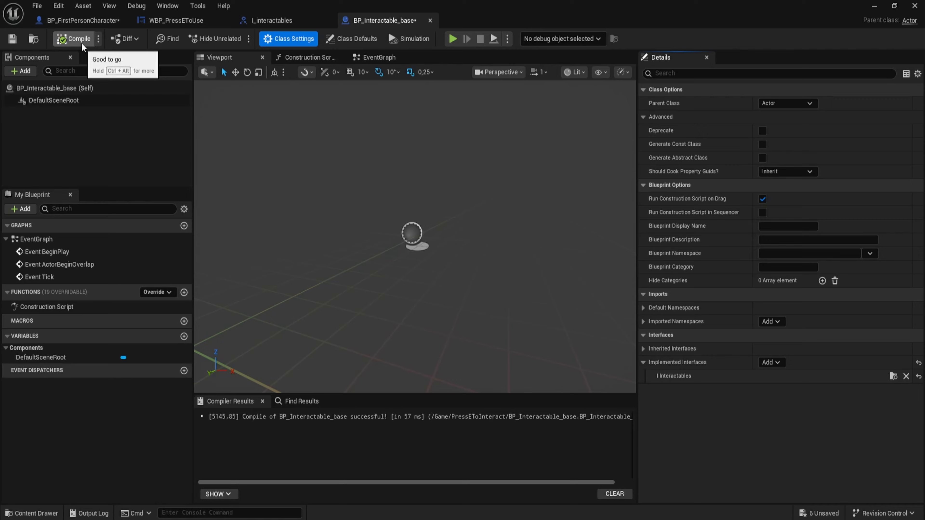
pyautogui.click(15, 42)
# Add a Static Mesh component named object to BP_Interactable_base
pyautogui.click(21, 71)
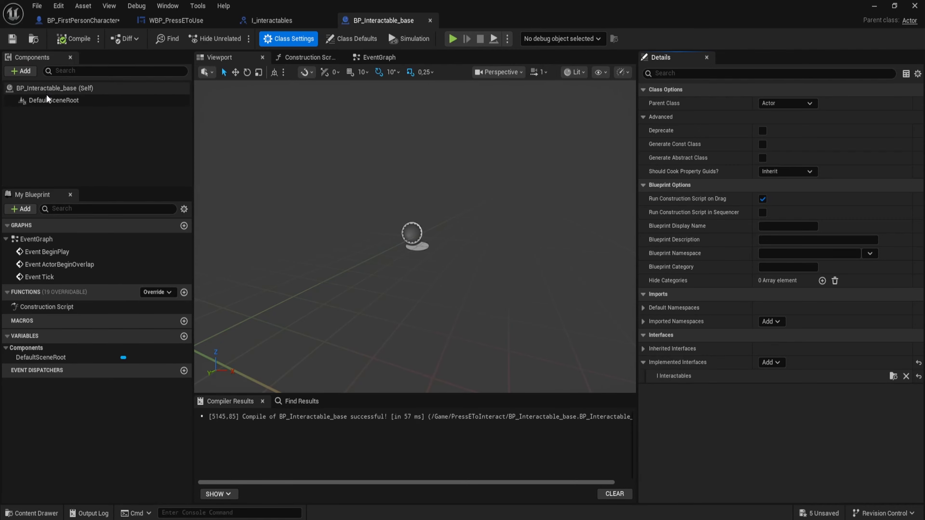
pyautogui.click(43, 182)
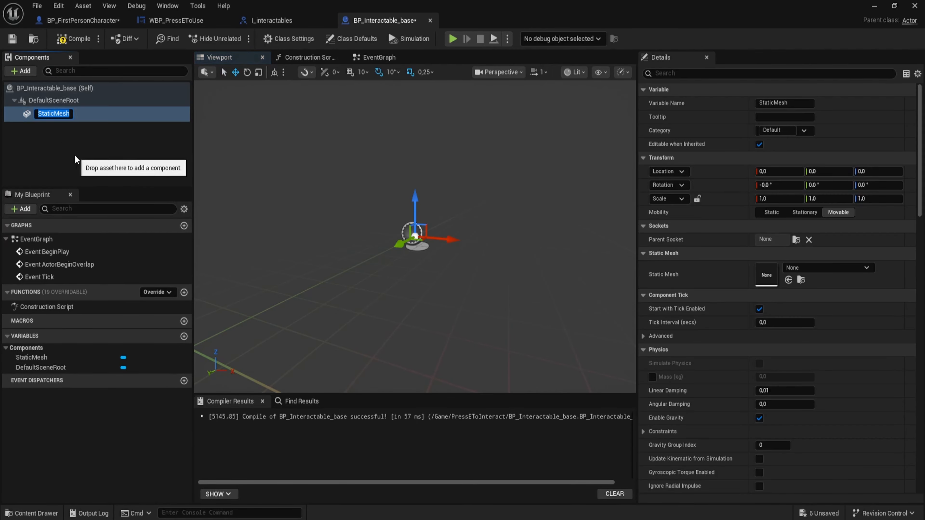
pyautogui.write('object')
pyautogui.press('Return')
# Replace the default scene root with the object component and assign it the SM_ChamferCube mesh
pyautogui.moveTo(72, 114)
pyautogui.mouseDown()
pyautogui.moveTo(64, 117)
pyautogui.moveTo(58, 101)
pyautogui.mouseUp()
pyautogui.click(827, 241)
pyautogui.click(829, 343)
# Add a Widget component named InteractWidget beneath the object component
pyautogui.click(22, 70)
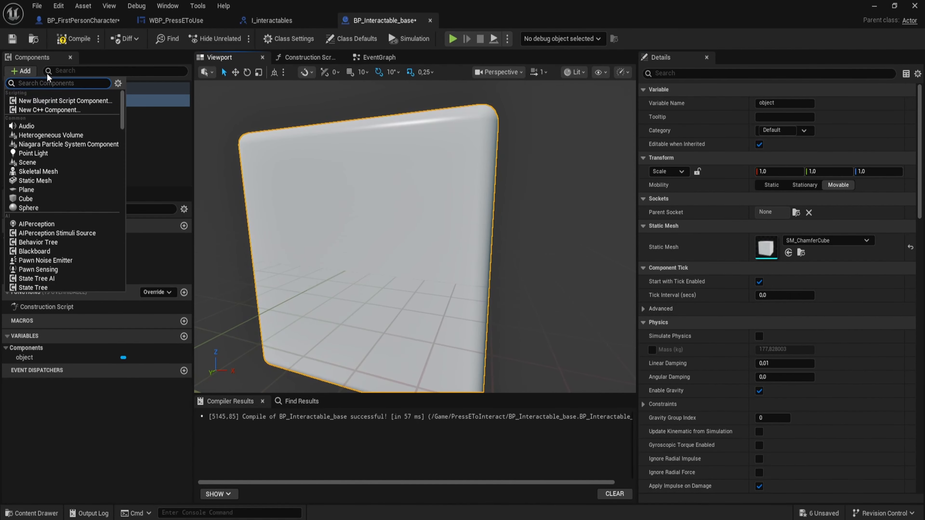
pyautogui.write('widget')
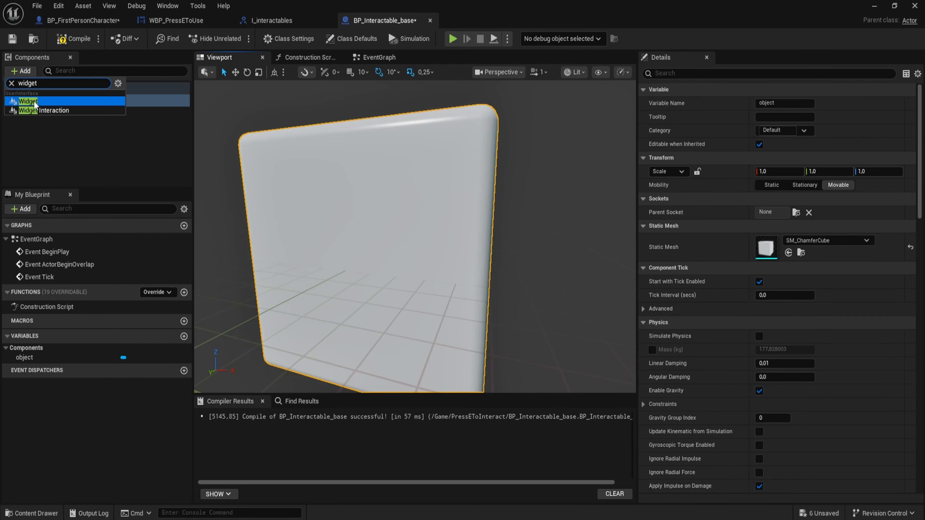
pyautogui.click(32, 98)
pyautogui.write('InteractWidget')
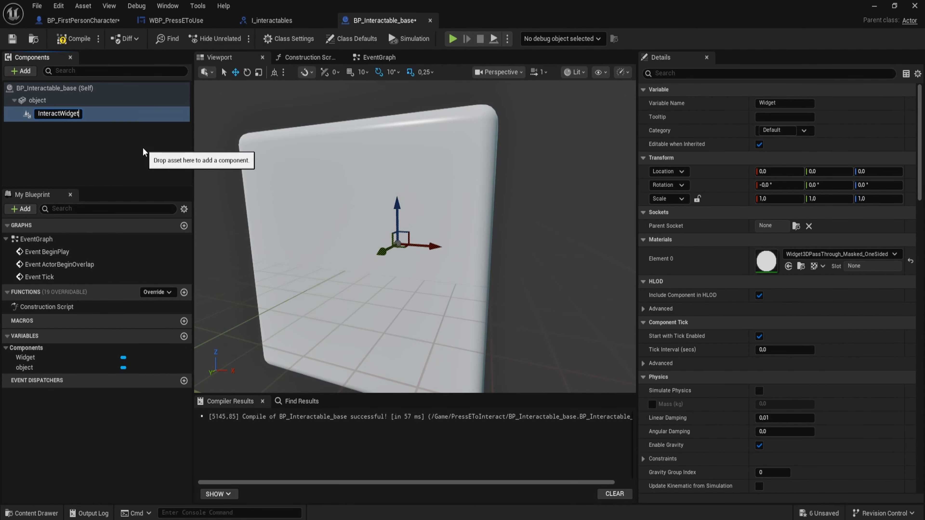
pyautogui.press('Return')
# Set InteractWidget's Widget Class to WBP_PressEToUse
pyautogui.scroll(-10, 720, 280)
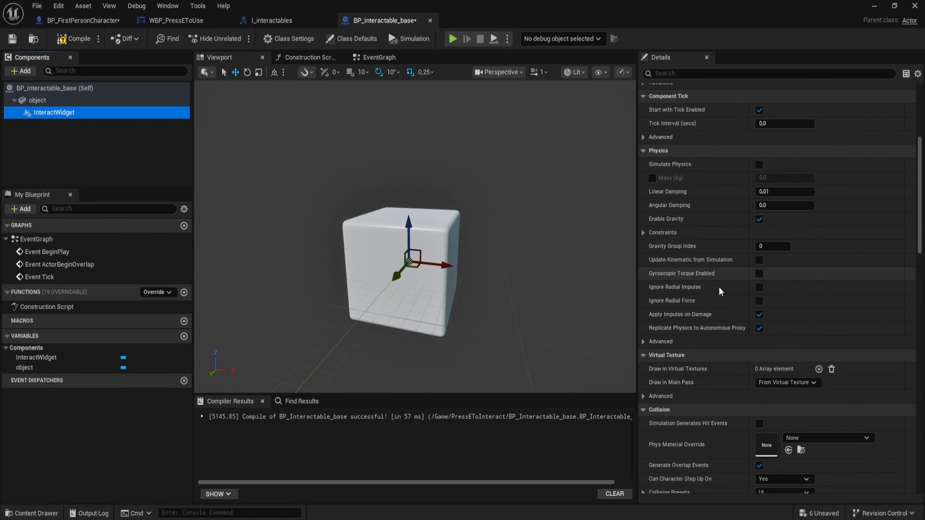
pyautogui.scroll(-10, 684, 180)
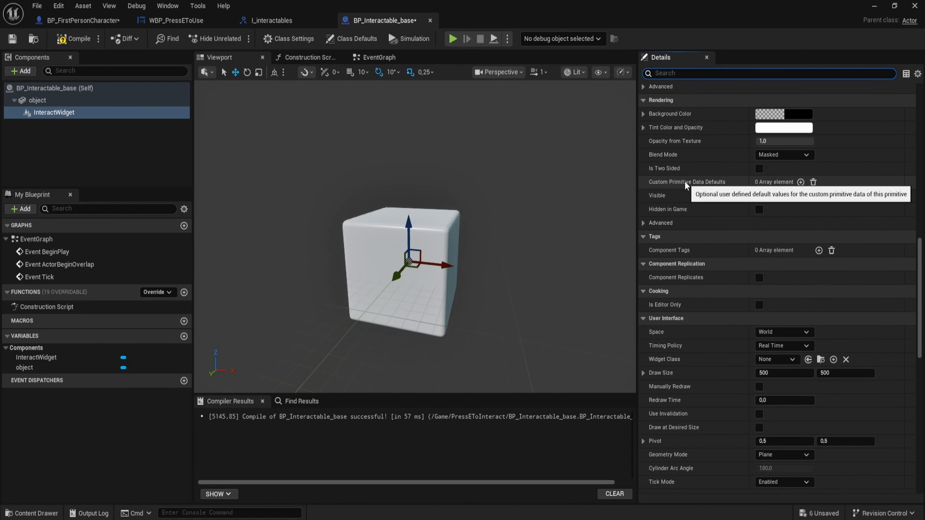
pyautogui.scroll(-3, 684, 181)
pyautogui.click(777, 165)
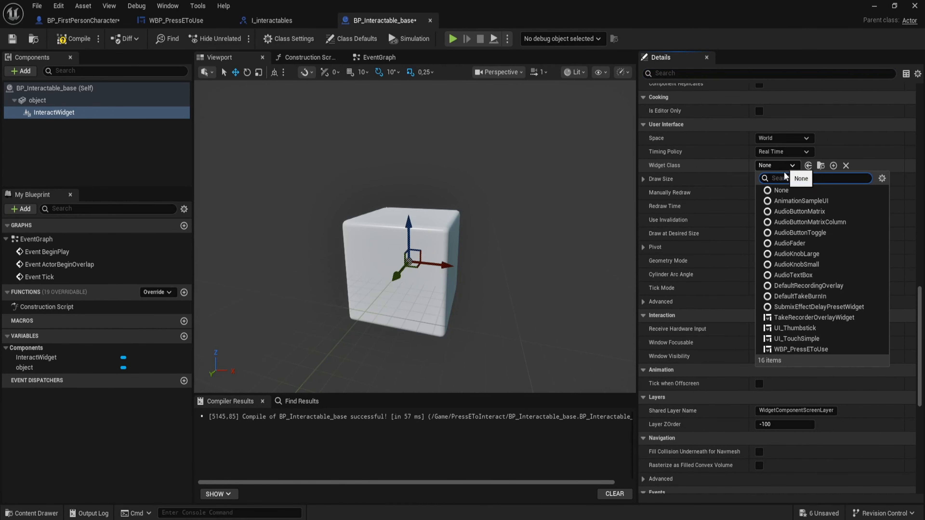
pyautogui.click(800, 349)
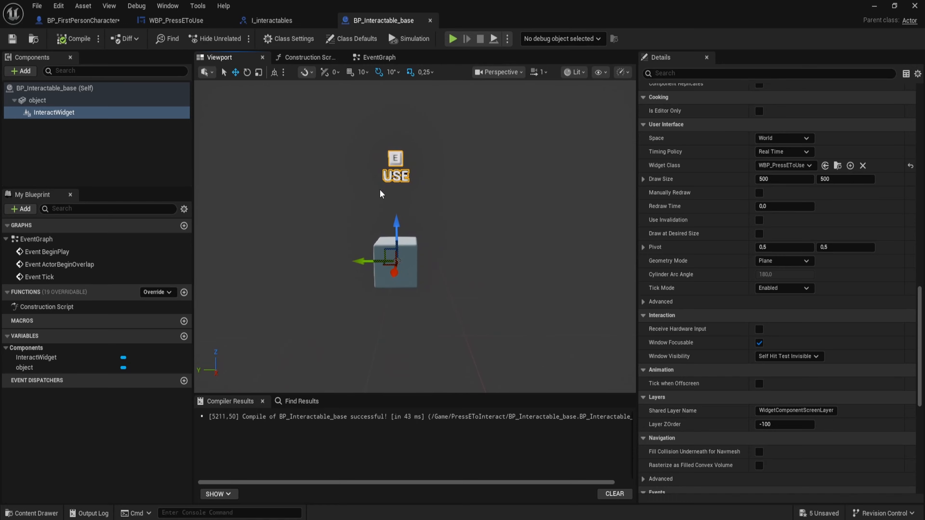
# Raise InteractWidget above the cube and compile BP_Interactable_base
pyautogui.moveTo(397, 235); pyautogui.dragTo(397, 229)
pyautogui.click(73, 38)
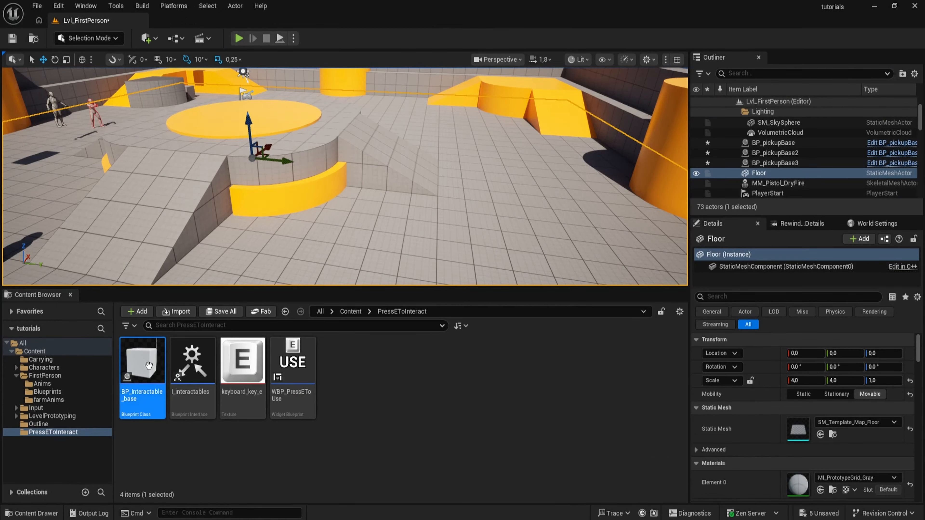
# Place a BP_Interactable_base in the level and play-test how its prompt looks while walking around it
pyautogui.moveTo(149, 365); pyautogui.dragTo(505, 157)
pyautogui.hotkey('alt', 'p')
pyautogui.press('w')
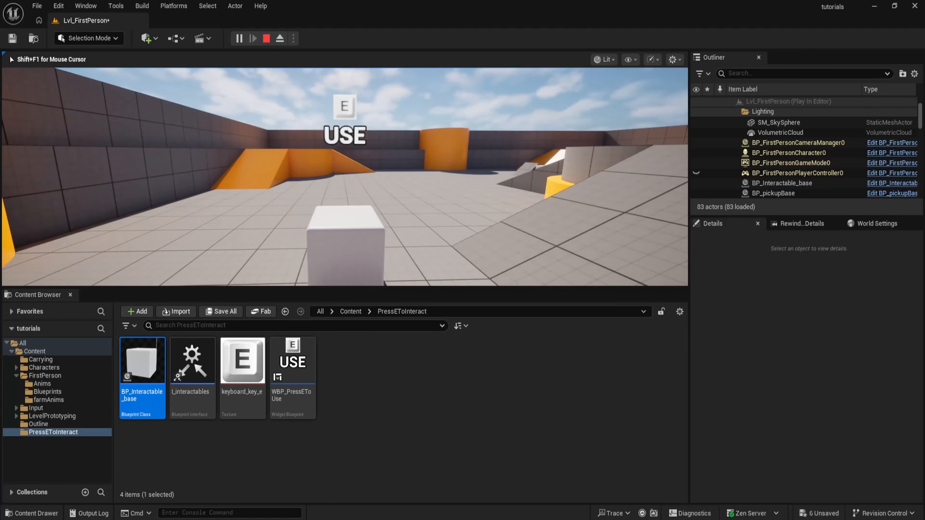
pyautogui.press('a')
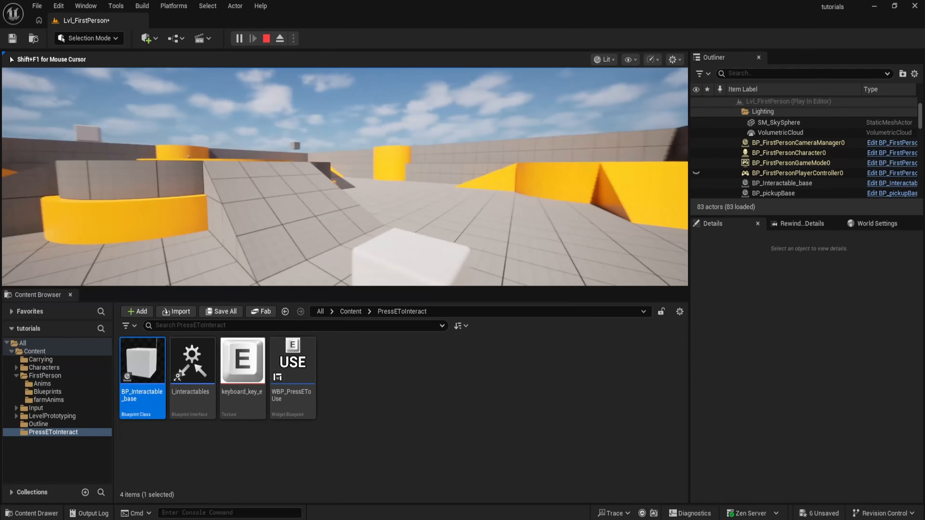
pyautogui.press('w')
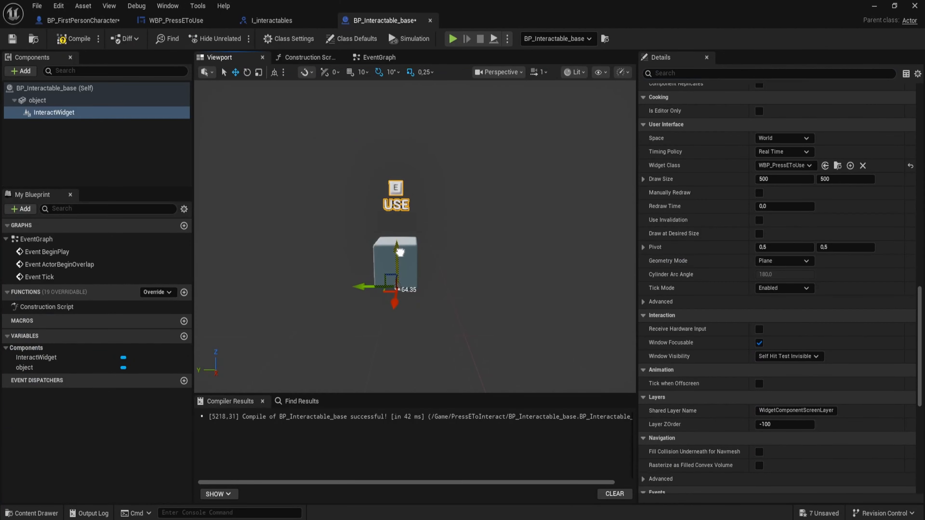
# Lower InteractWidget so the prompt sits just above the cube and set its Space to Screen
pyautogui.moveTo(400, 252); pyautogui.dragTo(396, 271)
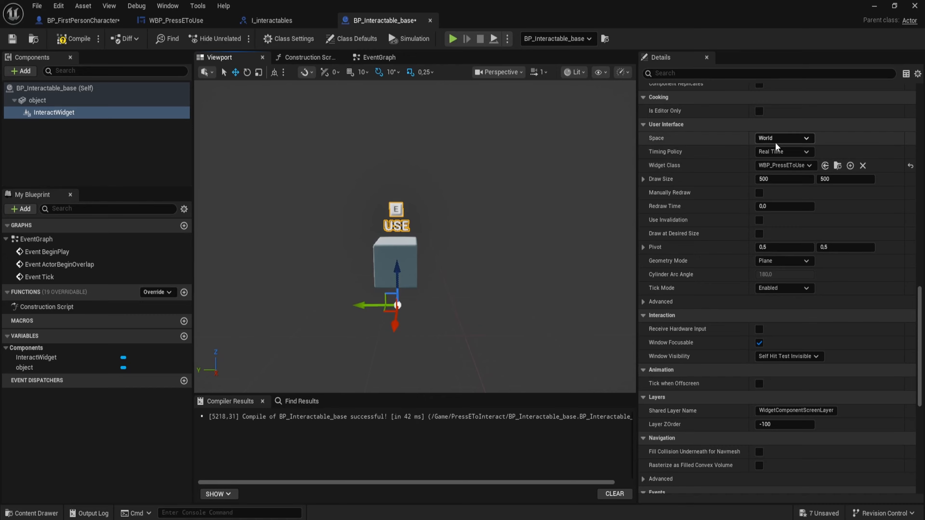
pyautogui.click(782, 138)
pyautogui.click(769, 159)
pyautogui.moveTo(444, 256)
pyautogui.mouseDown(button='right')
pyautogui.moveTo(444, 227)
pyautogui.moveTo(436, 242)
pyautogui.moveTo(444, 244)
pyautogui.mouseUp(button='right')
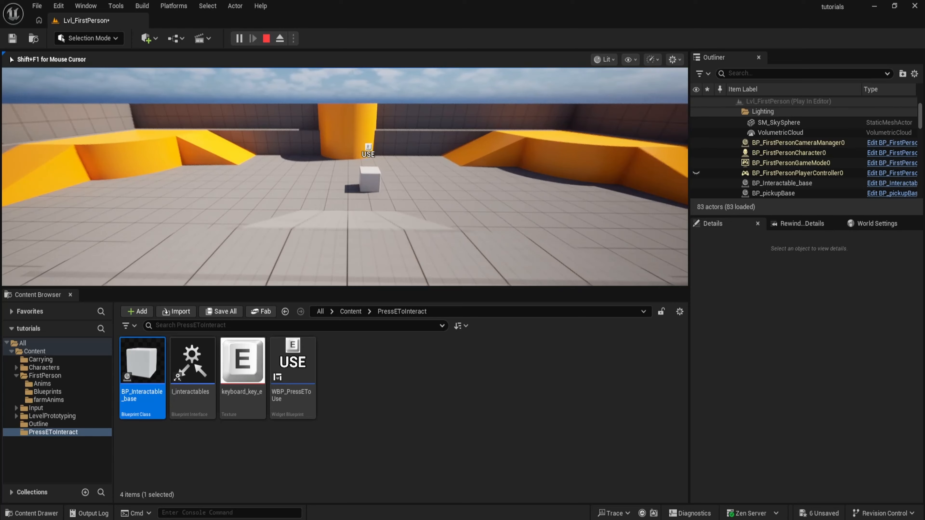
# Play the level and walk around the cube to examine the prompt from several angles and distances
pyautogui.press('w')
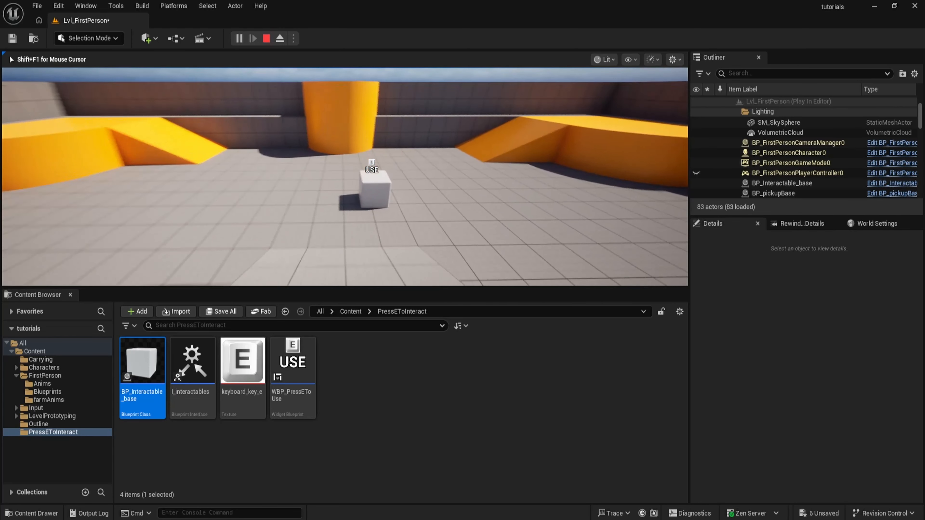
pyautogui.press('a')
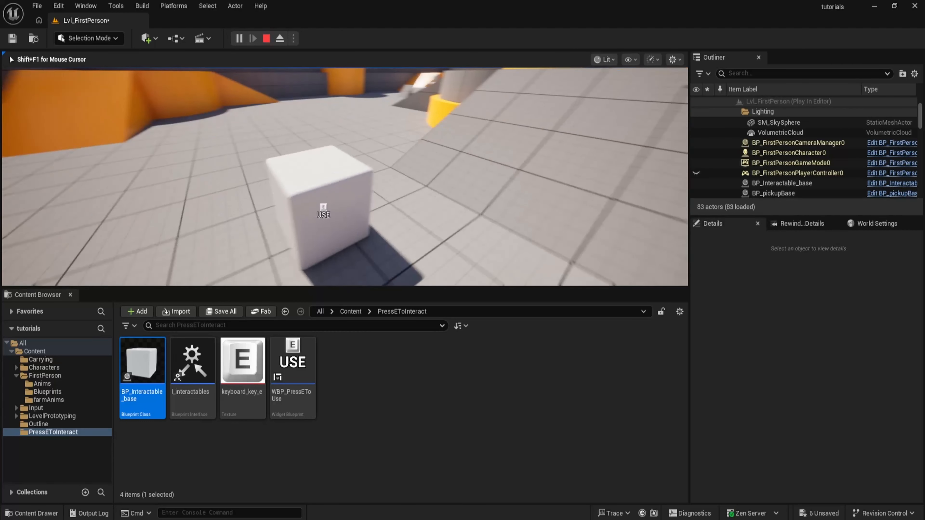
pyautogui.press('w')
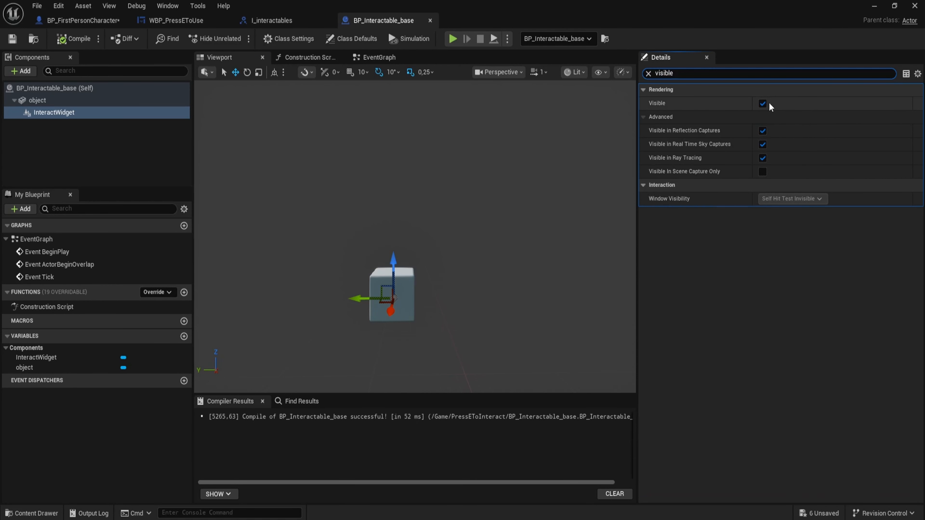
# Turn off InteractWidget's Visible option and implement the OnHover interface event in the event graph
pyautogui.click(762, 103)
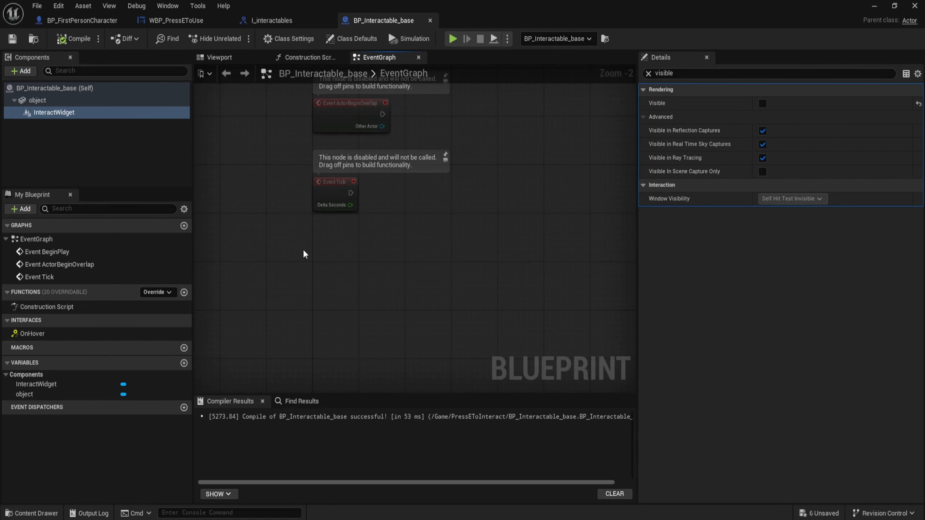
pyautogui.doubleClick(40, 333)
pyautogui.moveTo(409, 264); pyautogui.dragTo(320, 270, button='right')
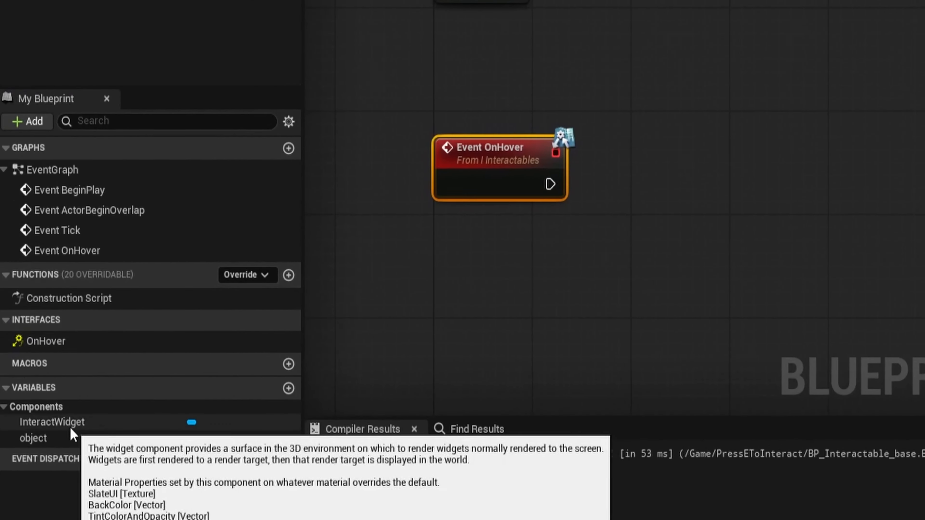
# Make Event OnHover call Set Visibility on Interact Widget with New Visibility enabled, and compile and save the blueprint
pyautogui.moveTo(54, 112); pyautogui.dragTo(411, 255)
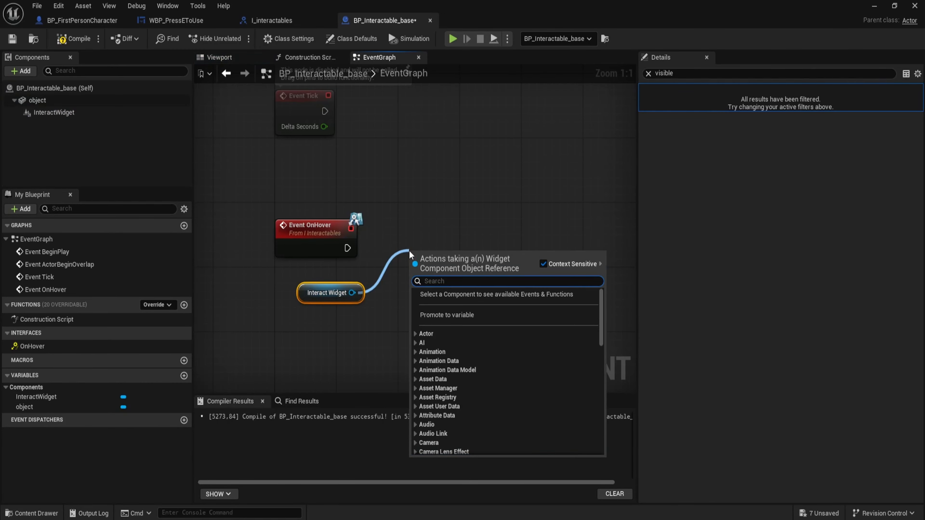
pyautogui.write('set vi')
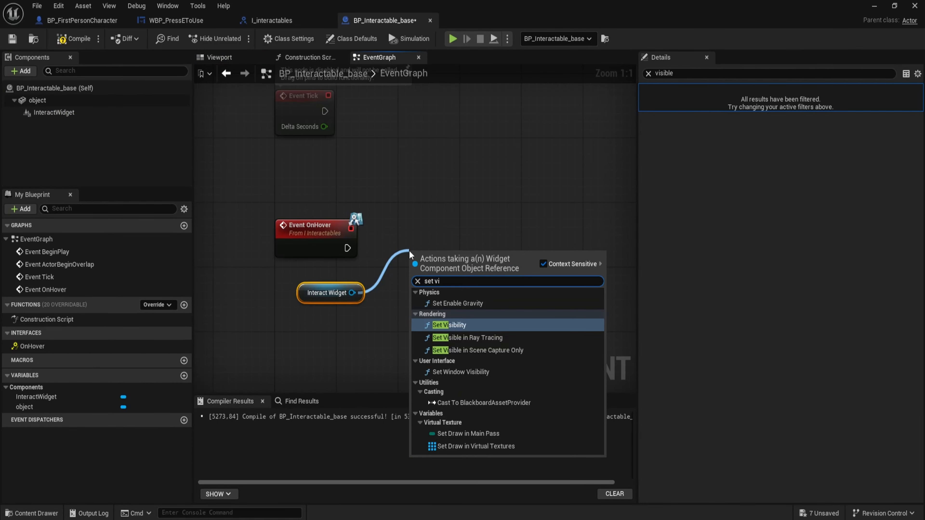
pyautogui.press('Return')
pyautogui.moveTo(351, 255); pyautogui.dragTo(437, 230)
pyautogui.click(79, 40)
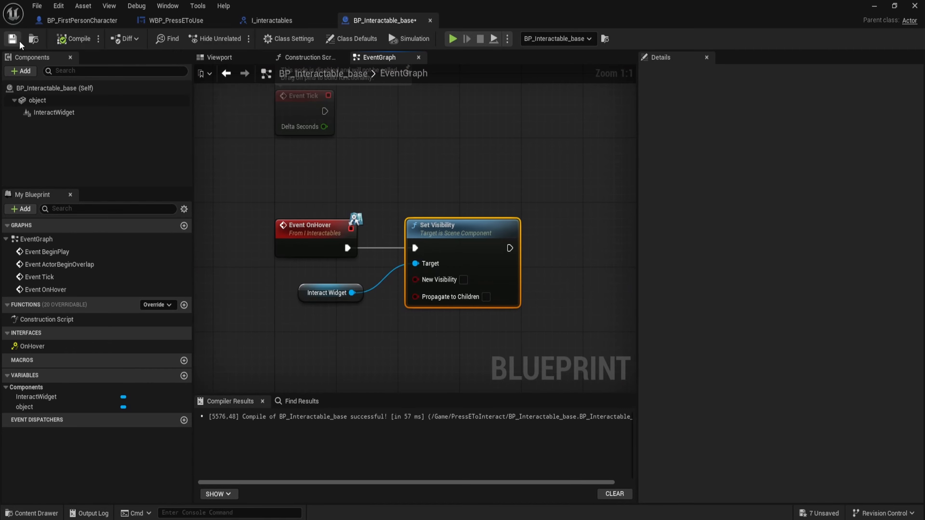
pyautogui.click(12, 39)
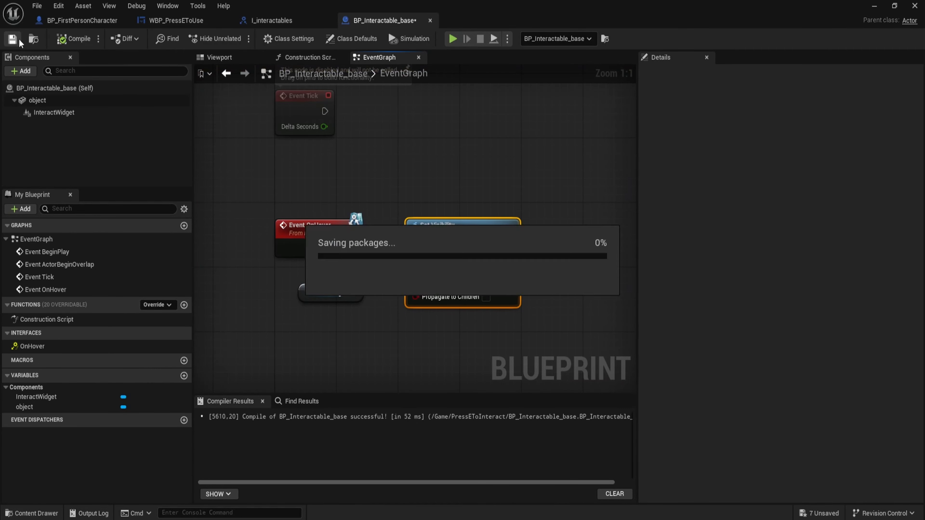
# Add a function named OnHoverEnded to the I_interactables interface
pyautogui.click(779, 71)
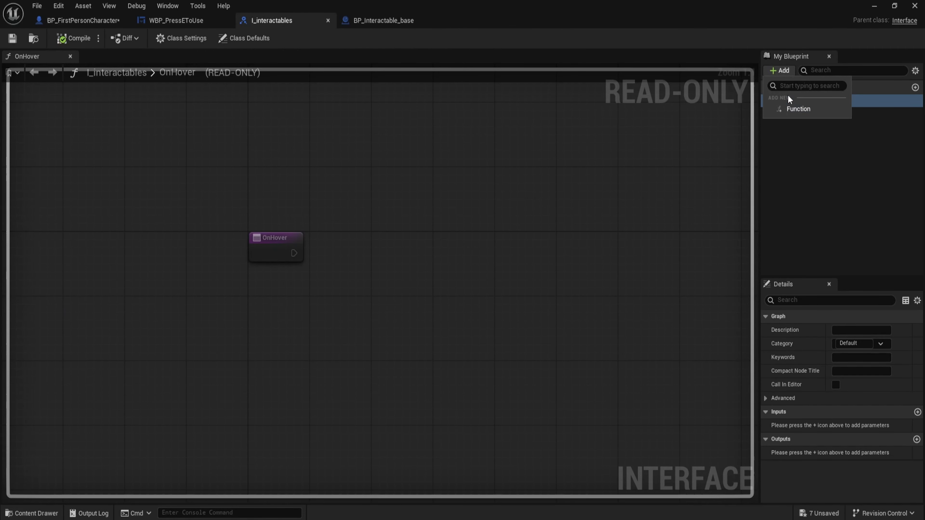
pyautogui.click(795, 109)
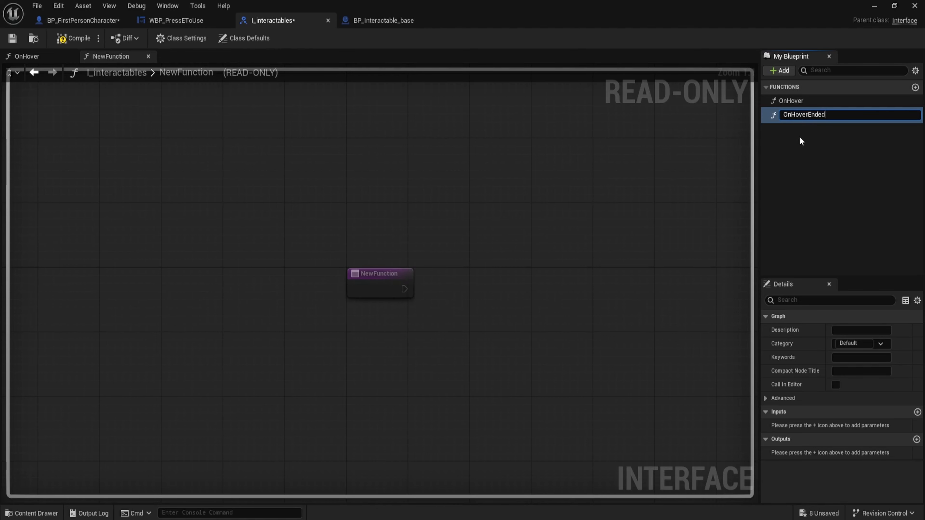
pyautogui.press('Return')
# Implement the OnHoverEnded interface event in BP_Interactable_base, below the OnHover nodes
pyautogui.click(357, 19)
pyautogui.moveTo(386, 198); pyautogui.dragTo(407, 95, button='right')
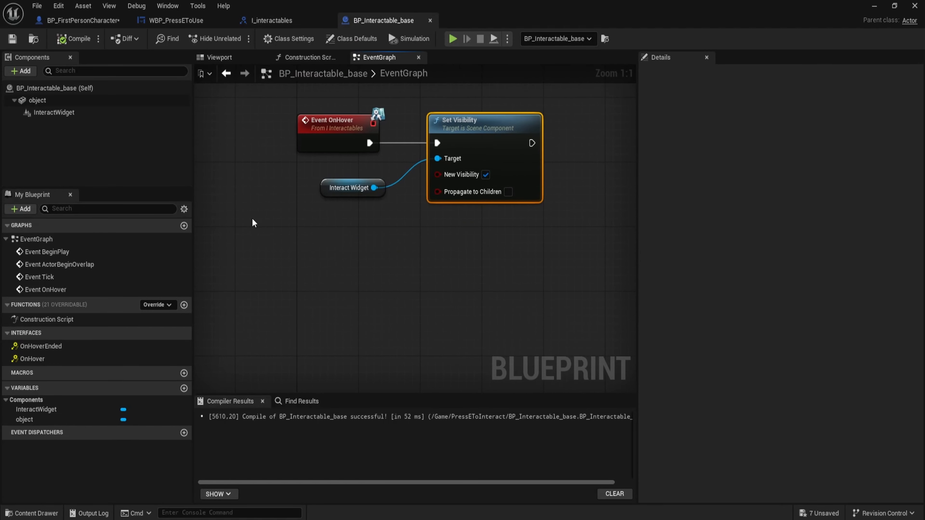
pyautogui.doubleClick(60, 350)
pyautogui.scroll(-1, 490, 169)
pyautogui.moveTo(490, 169); pyautogui.dragTo(382, 234, button='right')
# Duplicate the Interact Widget and Set Visibility nodes, connect them to Event OnHoverEnded and disable New Visibility on the copy
pyautogui.moveTo(302, 212); pyautogui.dragTo(442, 151)
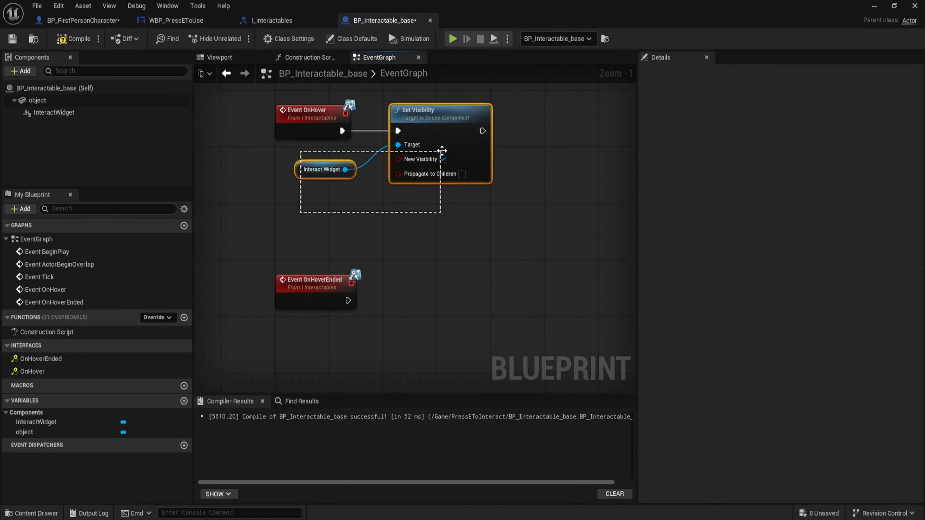
pyautogui.hotkey('ctrl', 'c')
pyautogui.click(384, 297)
pyautogui.hotkey('ctrl', 'v')
pyautogui.moveTo(402, 283); pyautogui.dragTo(411, 238, button='right')
pyautogui.moveTo(488, 223); pyautogui.dragTo(428, 244)
pyautogui.moveTo(356, 250); pyautogui.dragTo(406, 257)
pyautogui.click(451, 286)
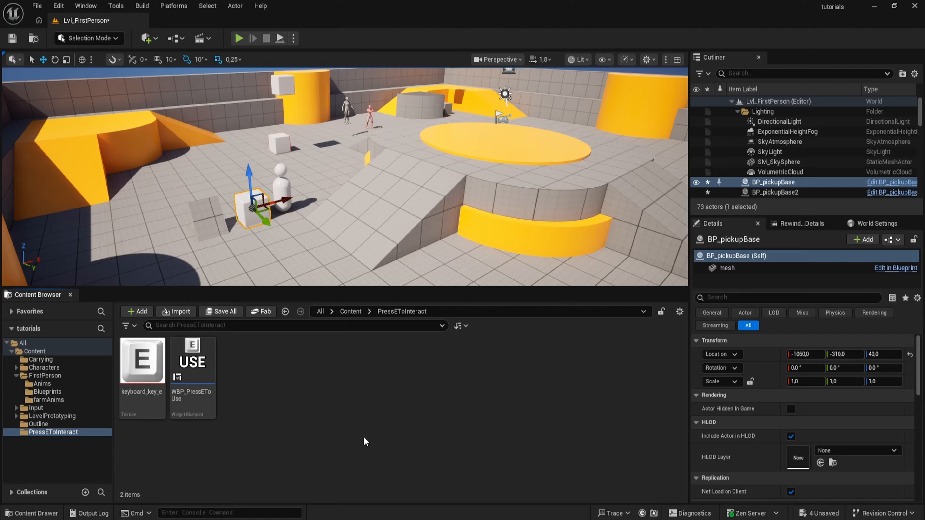
# Search the project assets for "first person charact" and open the BP_FirstPersonCharacter blueprint
pyautogui.hotkey('ctrl', 'p')
pyautogui.write('first person')
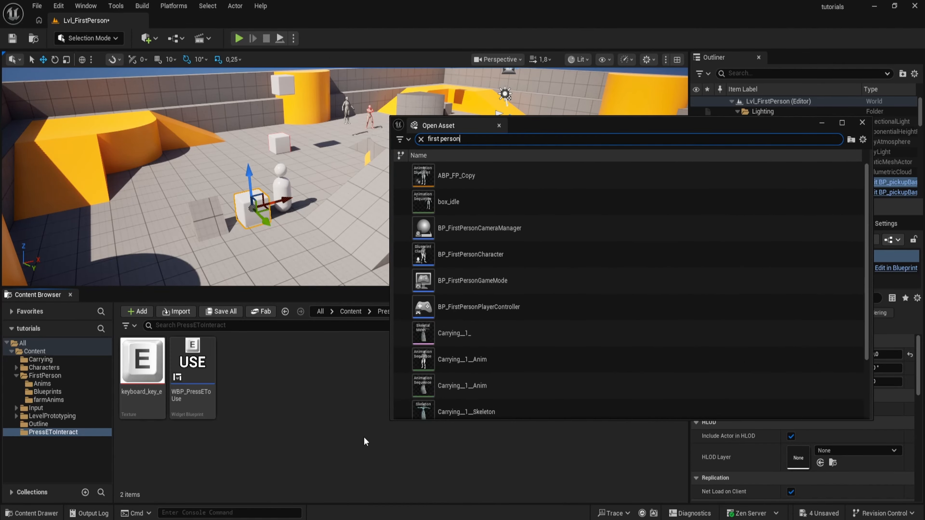
pyautogui.write(' charact')
pyautogui.doubleClick(480, 175)
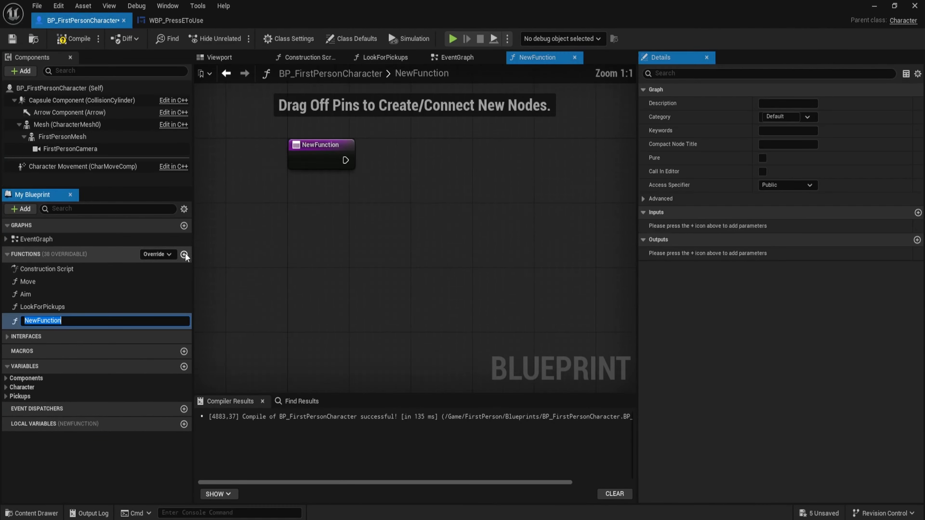
# Close the LookForPickups graph and name the new function in BP_FirstPersonCharacter LookForInteractables
pyautogui.middleClick(377, 62)
pyautogui.doubleClick(62, 319)
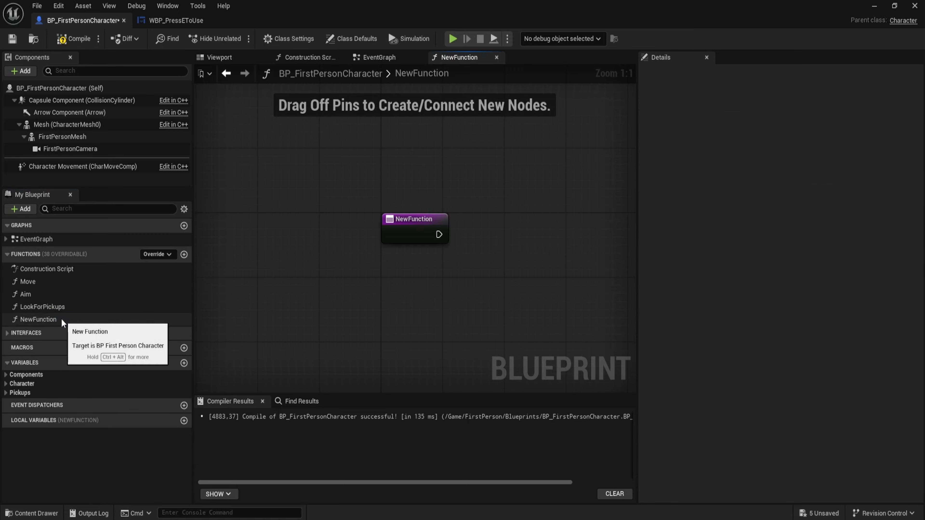
pyautogui.click(84, 321)
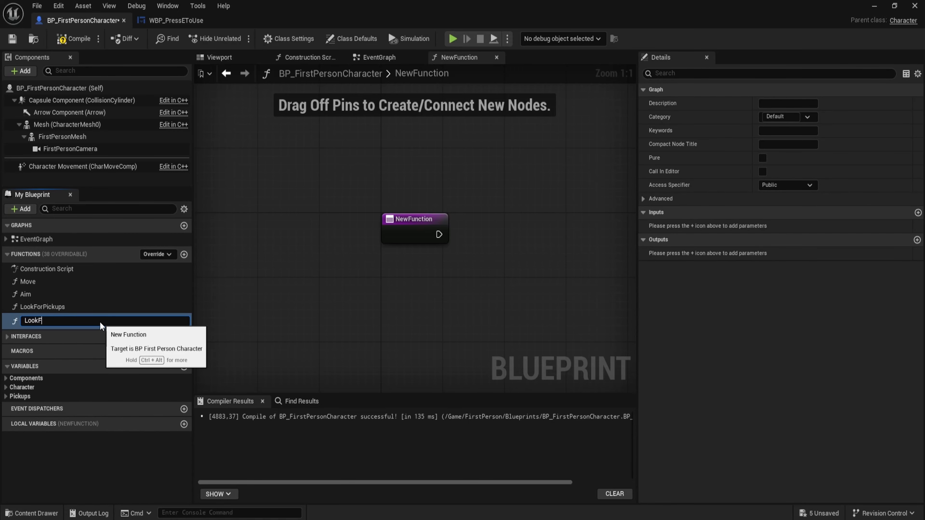
pyautogui.write('LookForInteractables')
pyautogui.press('Return')
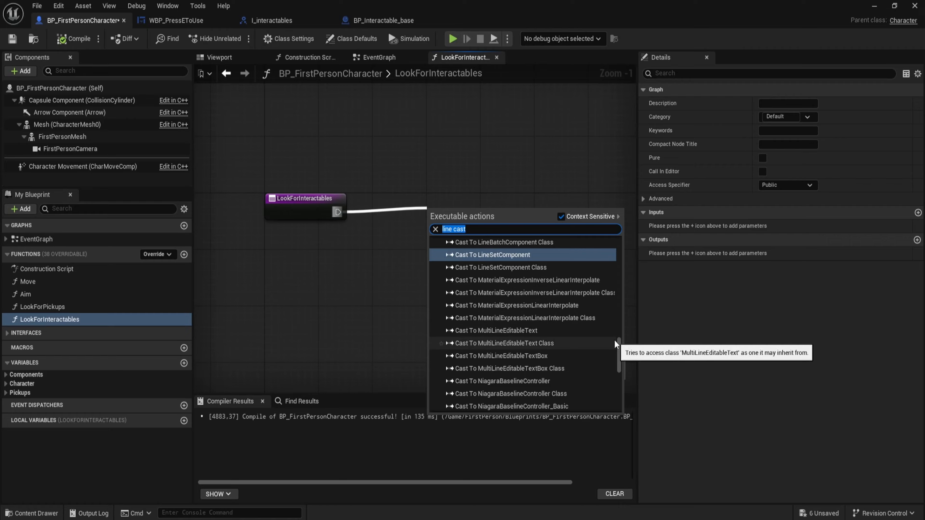
# Search for a line trace node to follow the LookForInteractables entry node
pyautogui.write('line t')
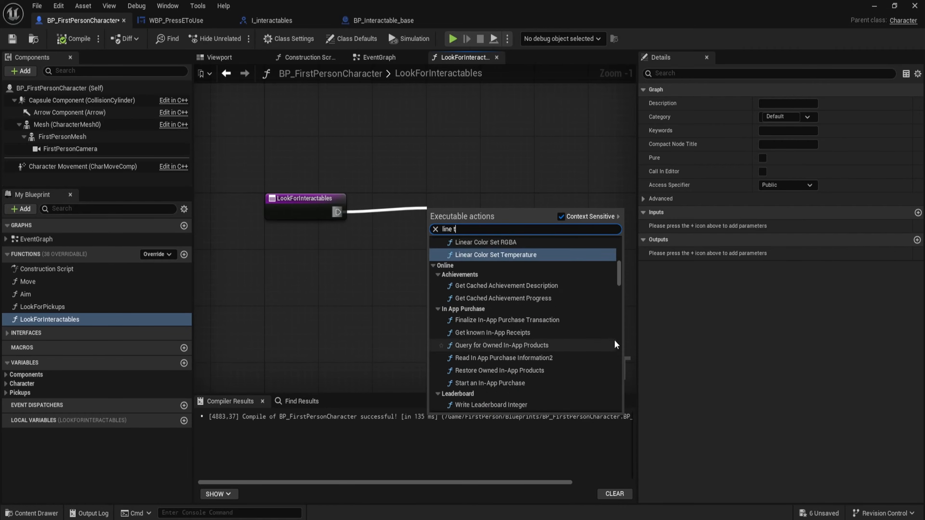
pyautogui.write('race')
# In Photoshop, sketch a red trace arrow and a cross where the second line meets the box, and place the HITPOINT text above the box
pyautogui.moveTo(217, 141); pyautogui.dragTo(484, 143)
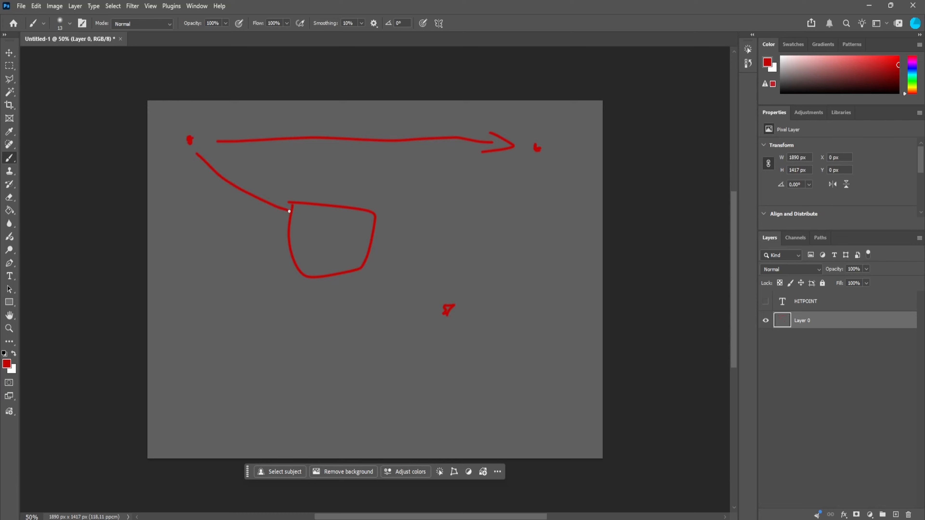
pyautogui.moveTo(322, 193); pyautogui.dragTo(293, 213)
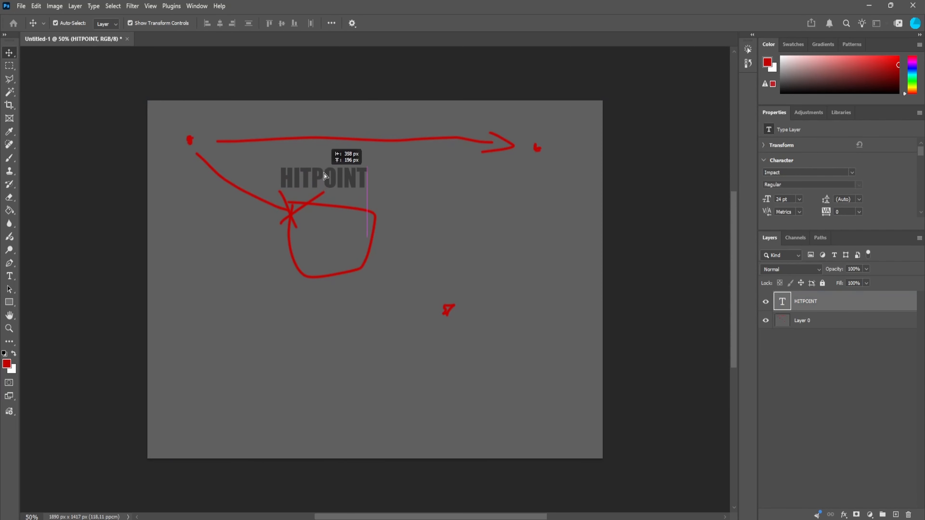
pyautogui.moveTo(339, 145); pyautogui.dragTo(344, 169)
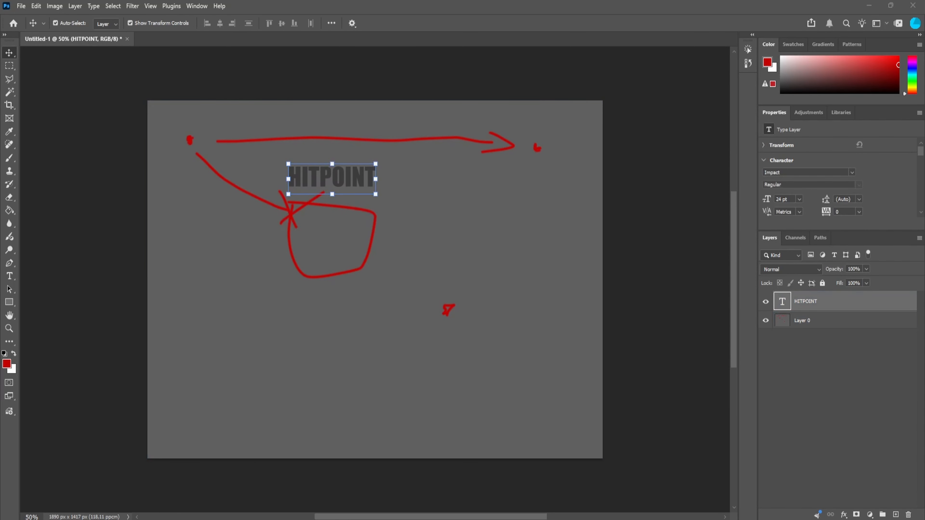